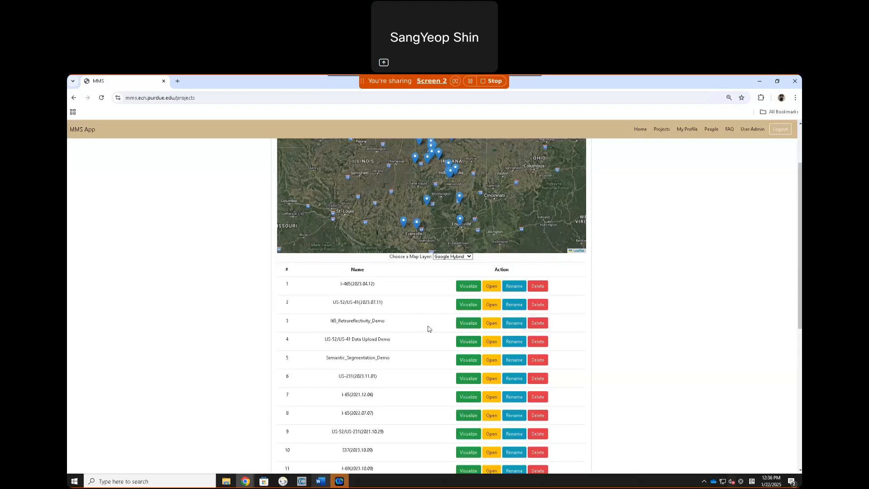
Visualize the I65_Retroreflectivity_Demo project with all its image and point cloud collections, and hide the Images layer in the scene
left_click(463, 328)
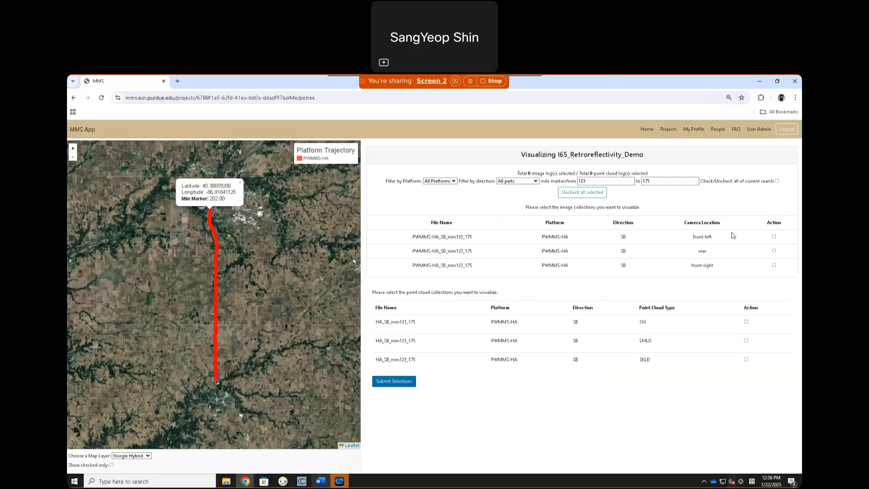
left_click(777, 180)
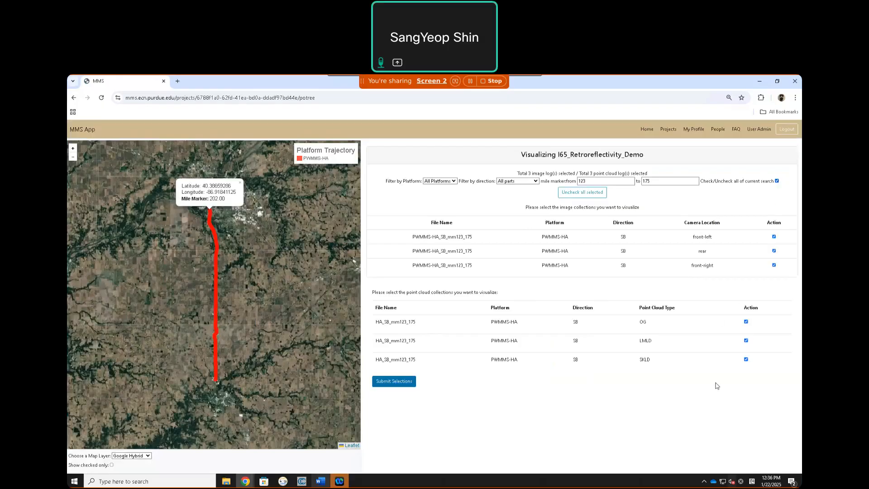
left_click(400, 383)
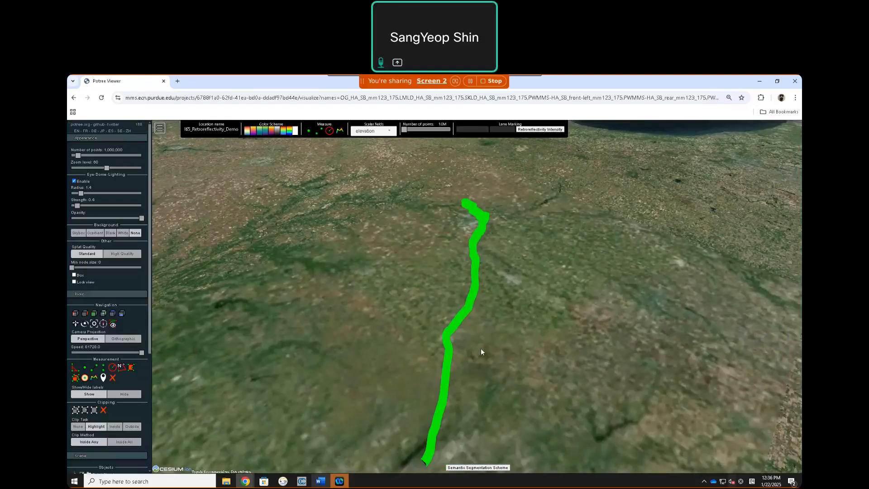
scroll(94, 413, "down", 3)
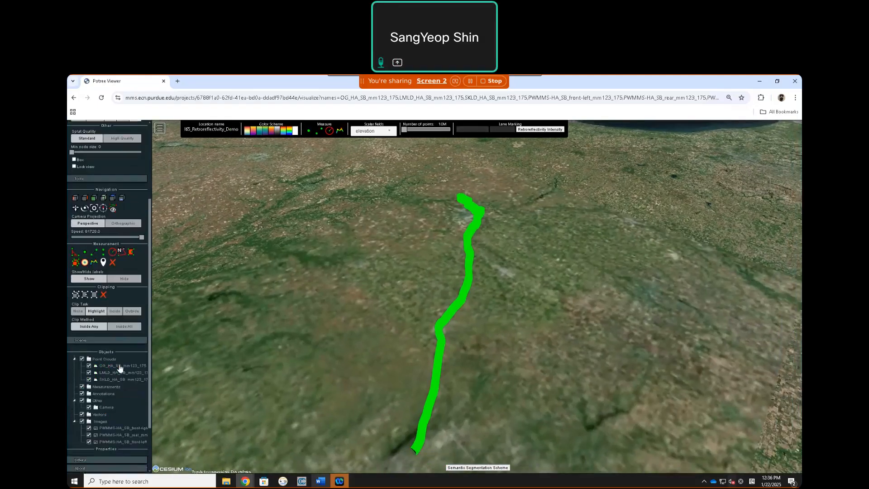
left_click(82, 420)
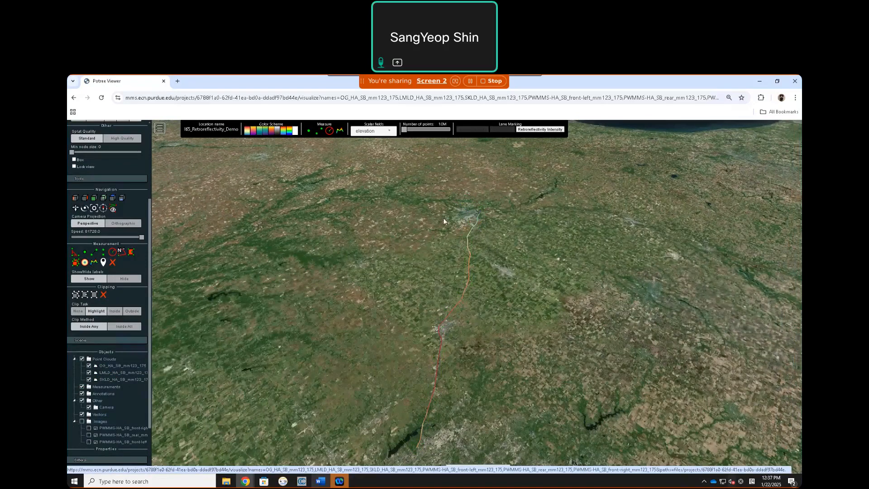
Colour the point clouds by the intensity scalar field and raise the number of points to the maximum
left_click(381, 131)
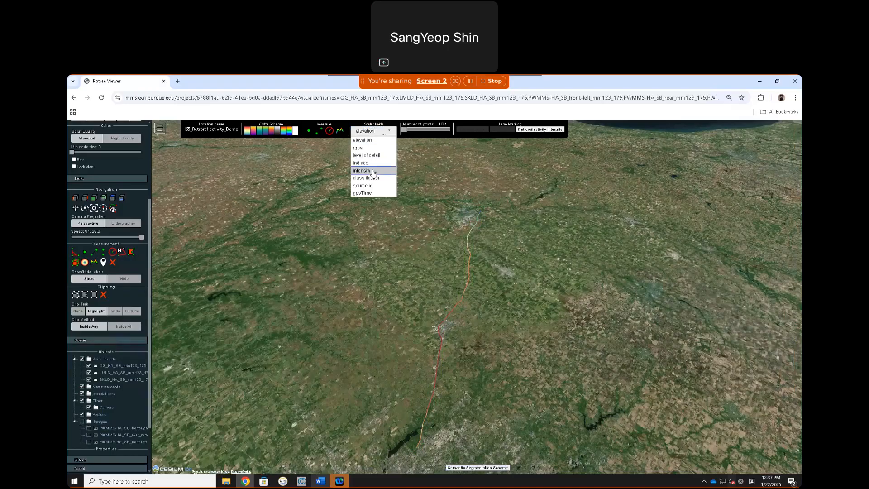
left_click(372, 171)
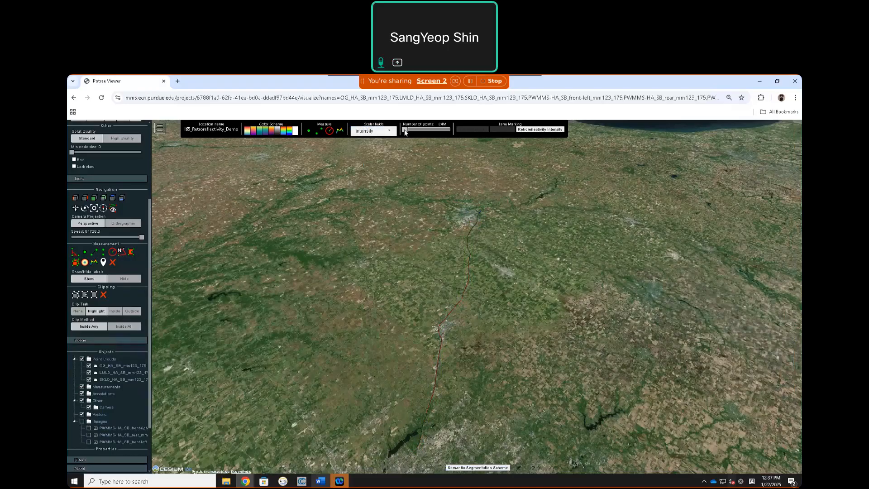
left_click_drag(406, 132, 451, 132)
Plot retroreflectivity against intensity for platform PWMMS-HA, Southbound, mile markers 123 to 175, line type RightEdgeLine, data type normalized
left_click(539, 129)
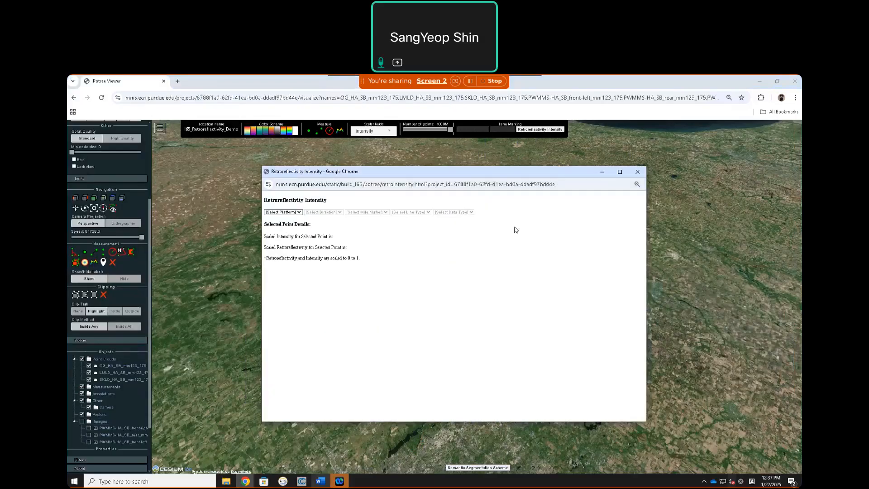
left_click(291, 216)
left_click(288, 230)
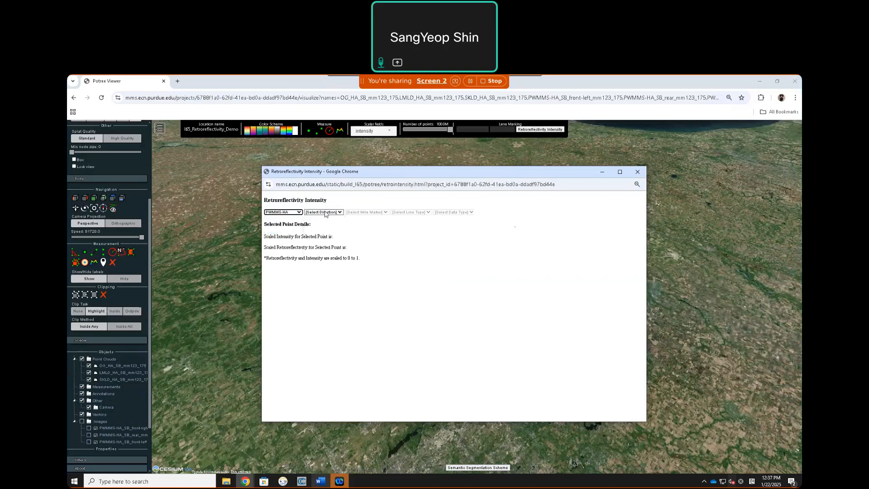
left_click(325, 213)
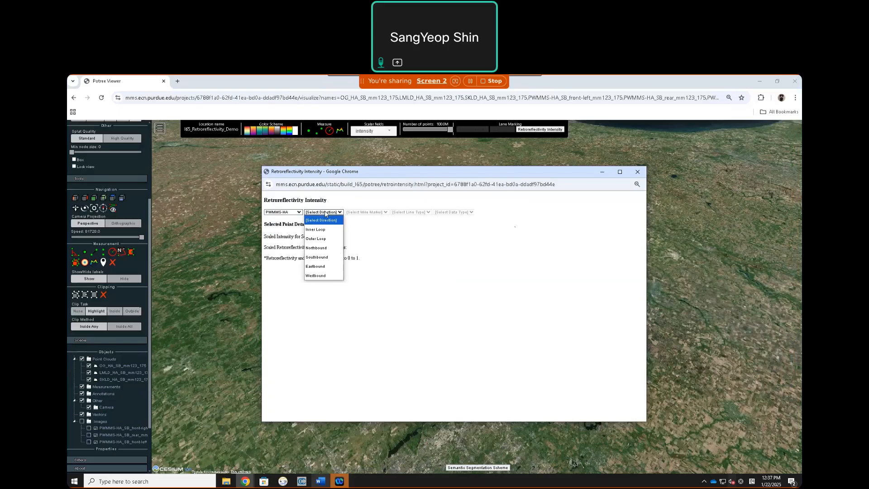
left_click(319, 257)
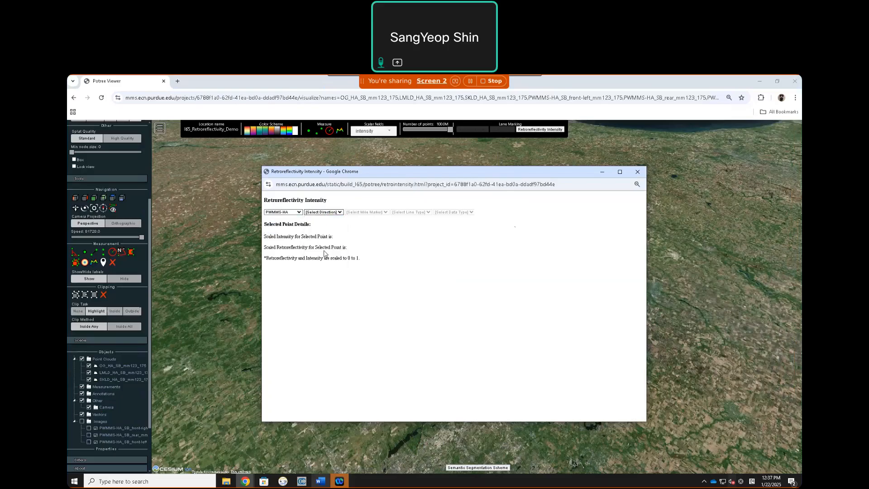
left_click(369, 213)
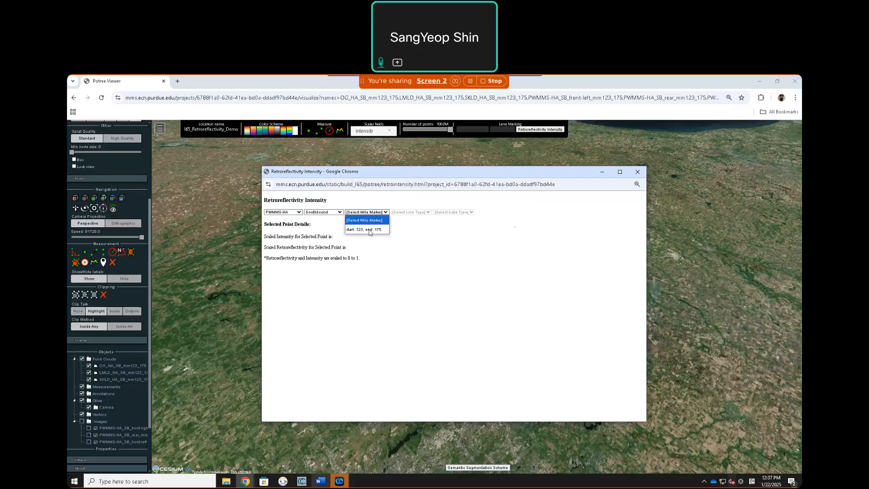
left_click(367, 229)
left_click(408, 212)
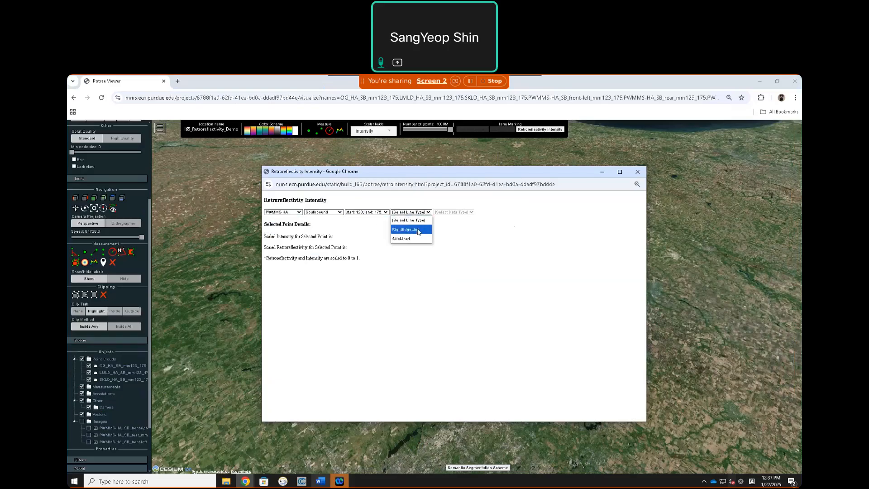
left_click(418, 232)
left_click(449, 213)
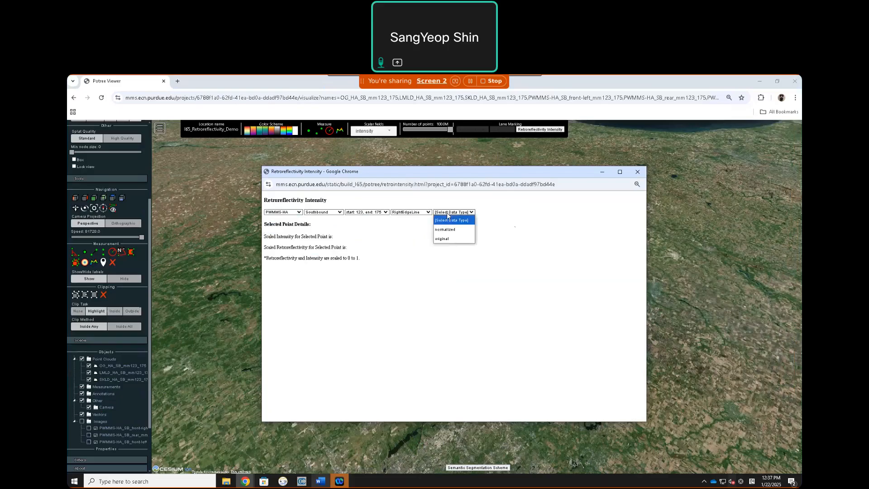
left_click(462, 234)
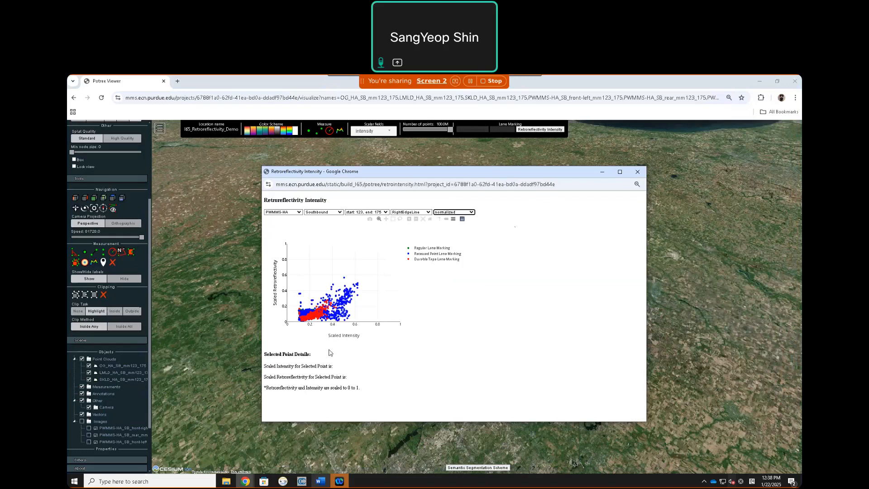
Hide the regular and durable tape lane marking series, and pick the outlying recessed paint point at intensity 0.106, retroreflectivity 0.361
left_click(409, 249)
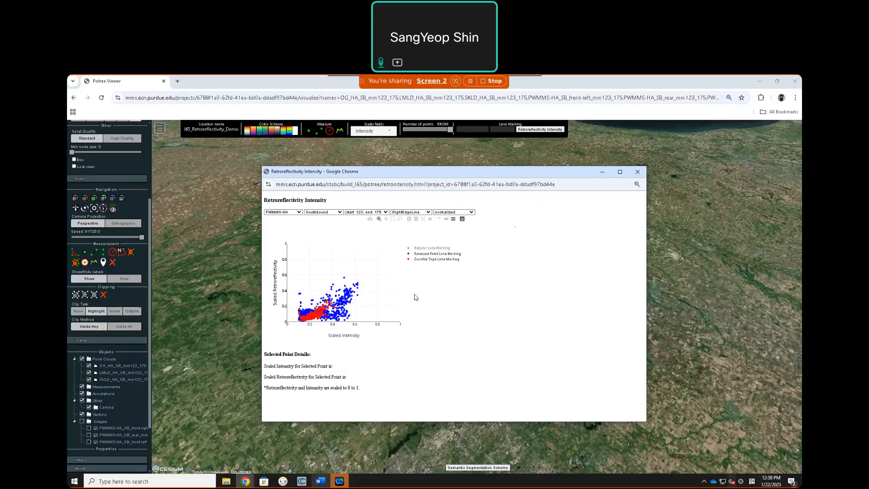
left_click(409, 260)
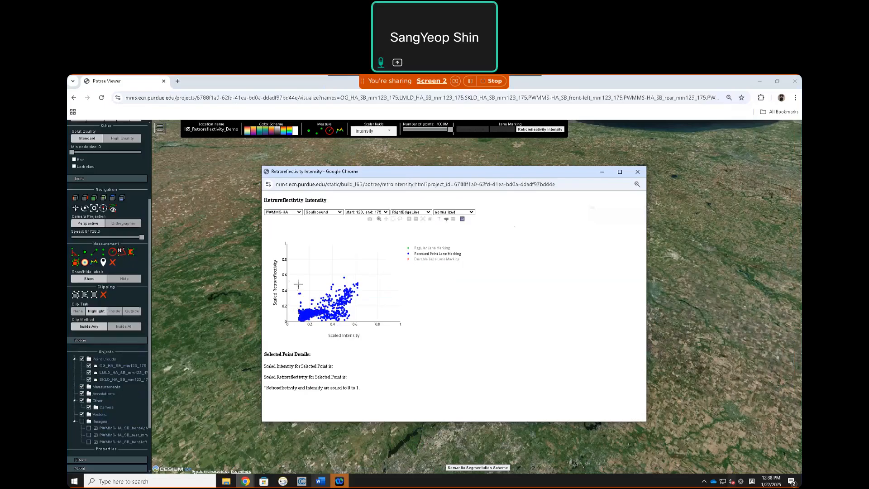
mouse_move(300, 315)
mouse_move(300, 293)
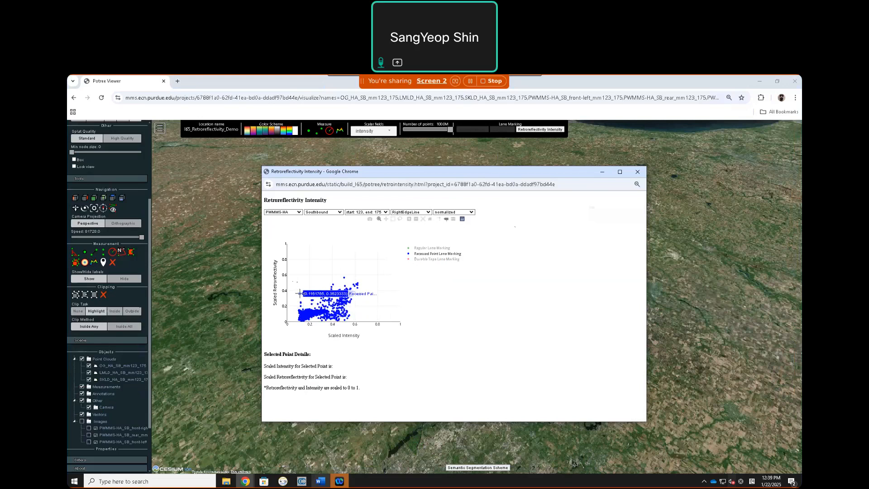
mouse_move(352, 318)
left_click_drag(293, 280, 311, 318)
mouse_move(337, 277)
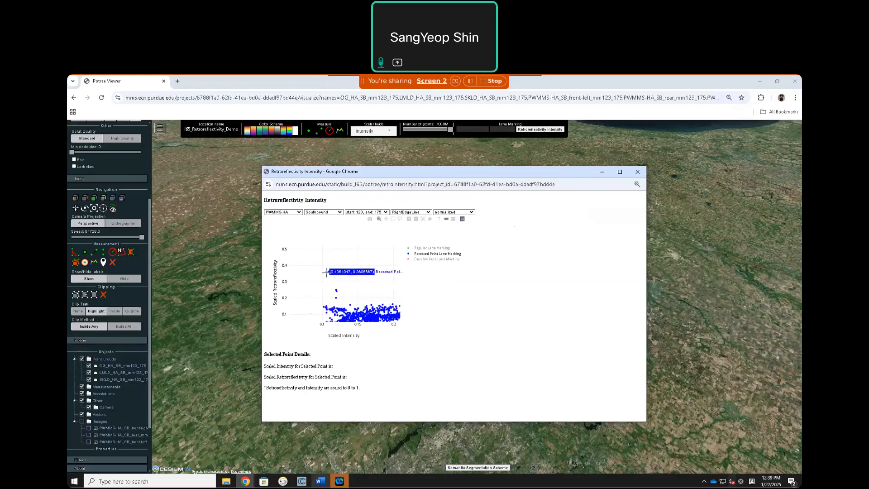
left_click(326, 272)
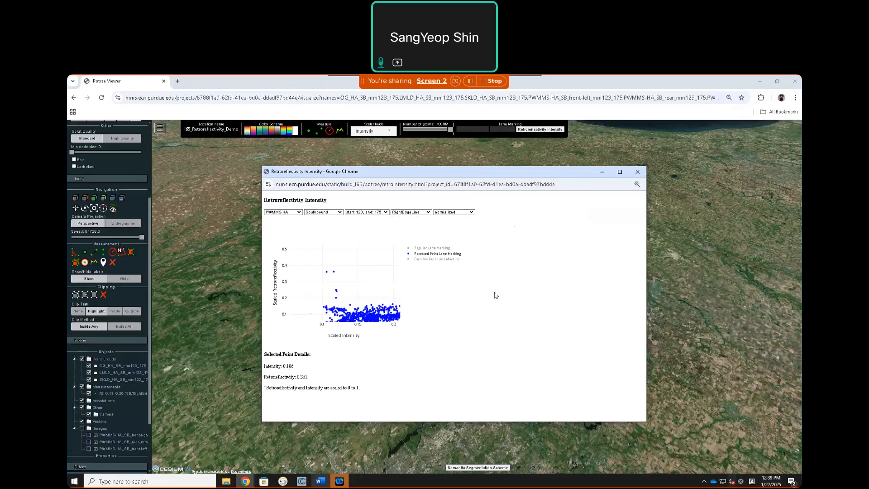
Minimize the plot window and zoom the 3D scene to the RI point measurement of the picked outlier
left_click(603, 176)
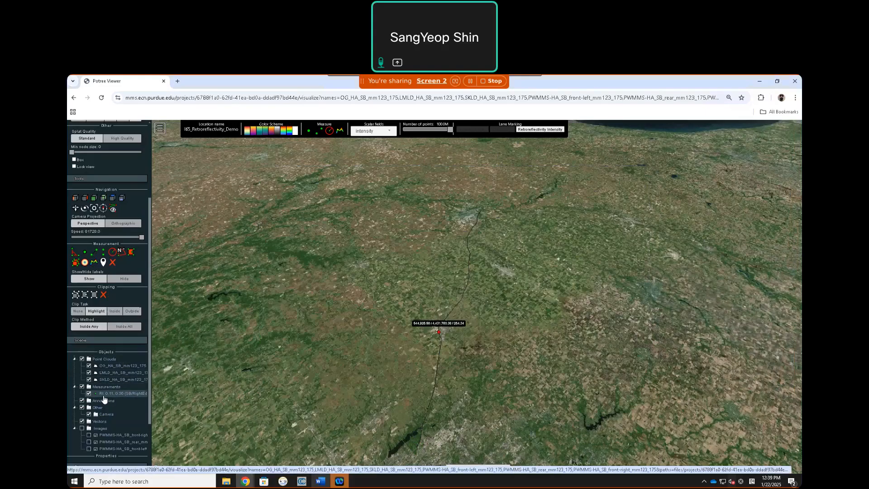
scroll(109, 392, "down", 2)
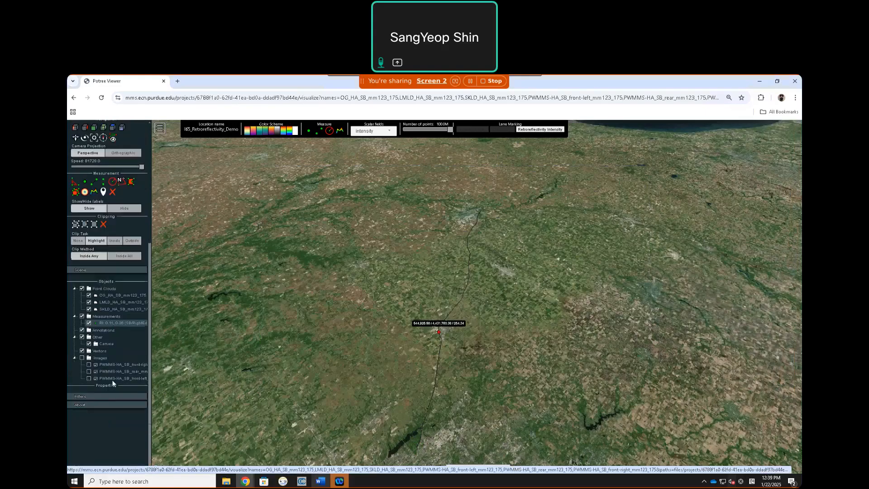
left_click(116, 324)
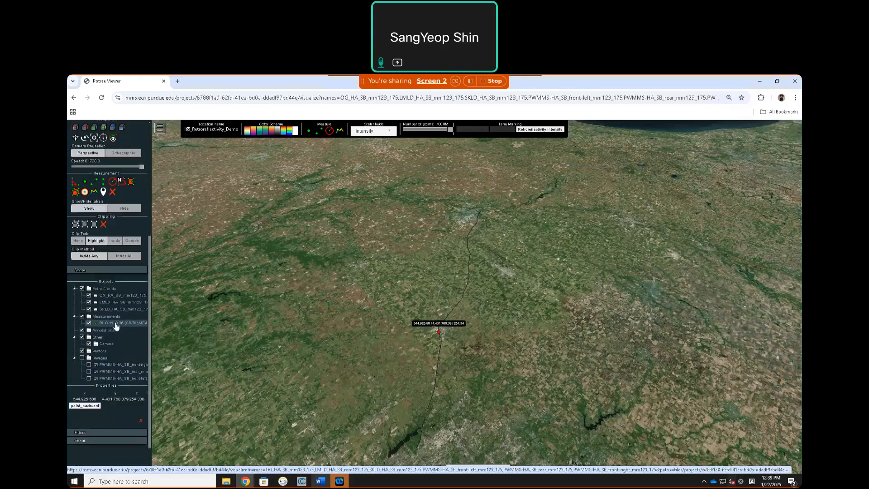
double_click(116, 324)
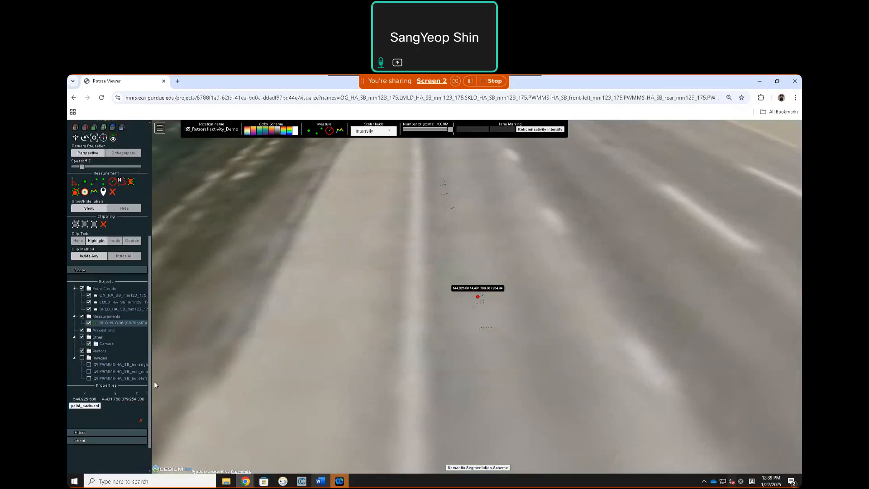
scroll(461, 342, "down", 1)
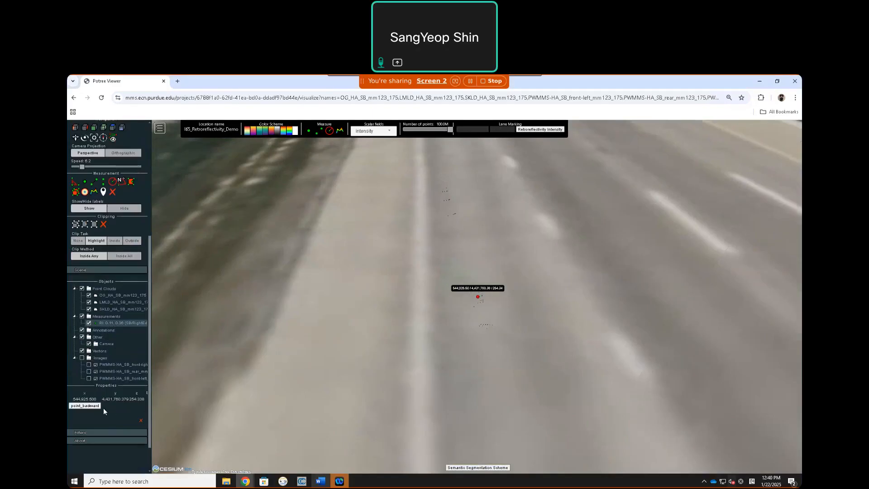
Run the backward projection for the measured point and examine it on the front-right image PWMMS-HA_SB_mm123_175_3467.jpeg
left_click(86, 406)
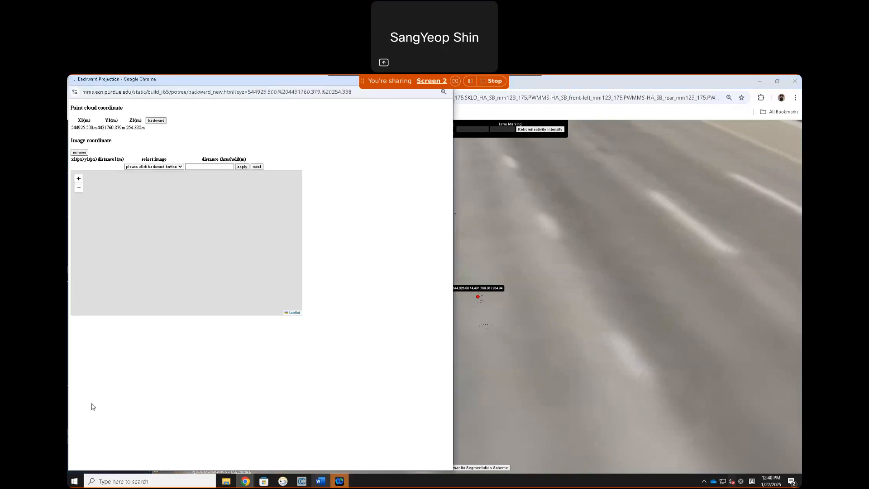
left_click_drag(236, 80, 451, 145)
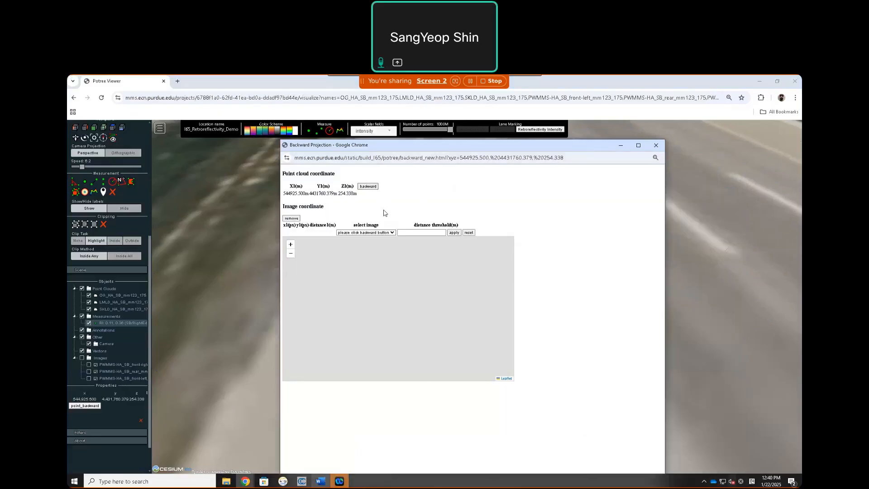
left_click(392, 232)
left_click(390, 250)
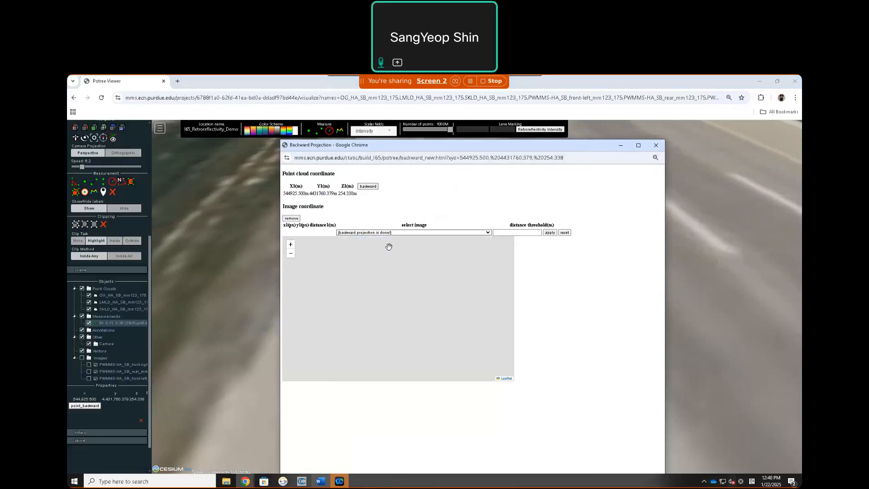
scroll(398, 255, "down", 1)
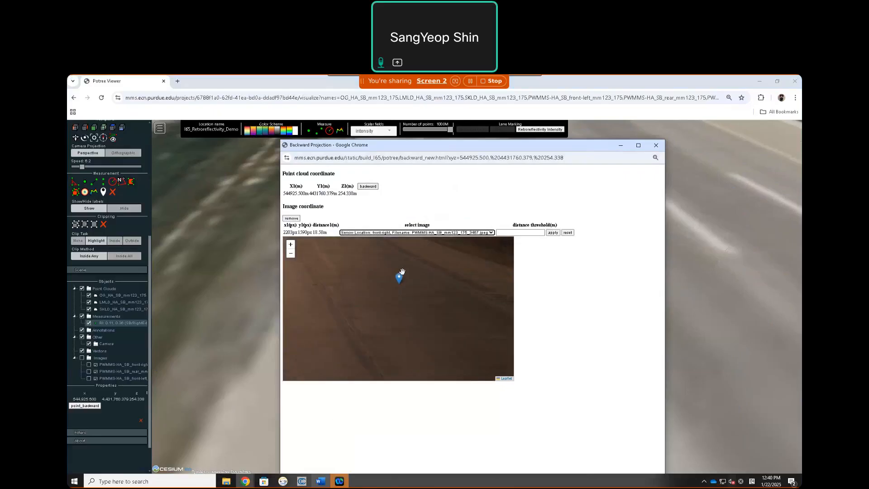
scroll(414, 280, "down", 1)
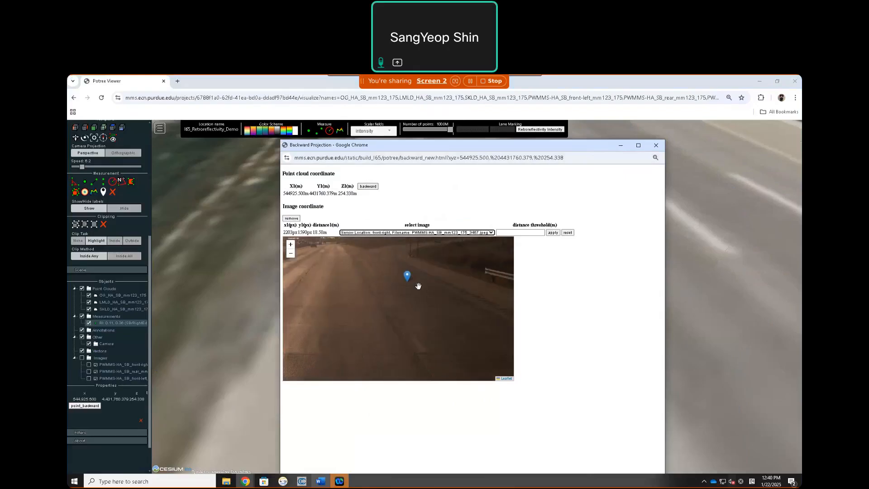
scroll(417, 285, "up", 1)
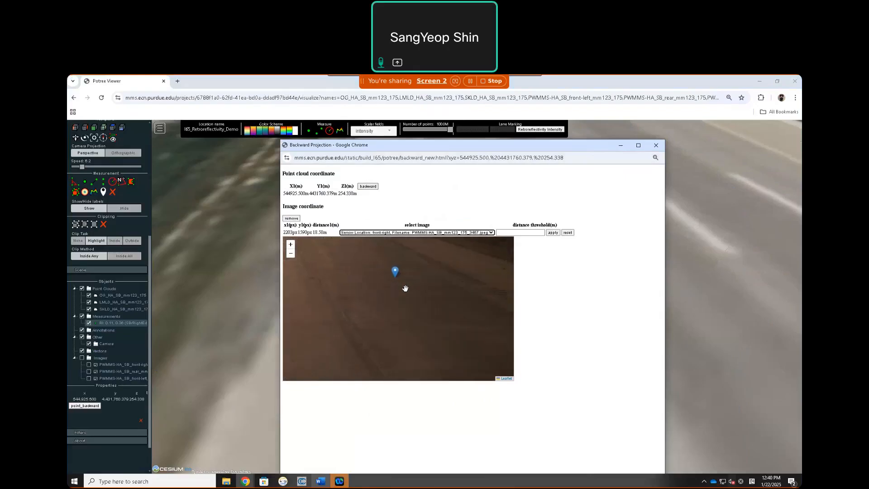
scroll(403, 287, "up", 1)
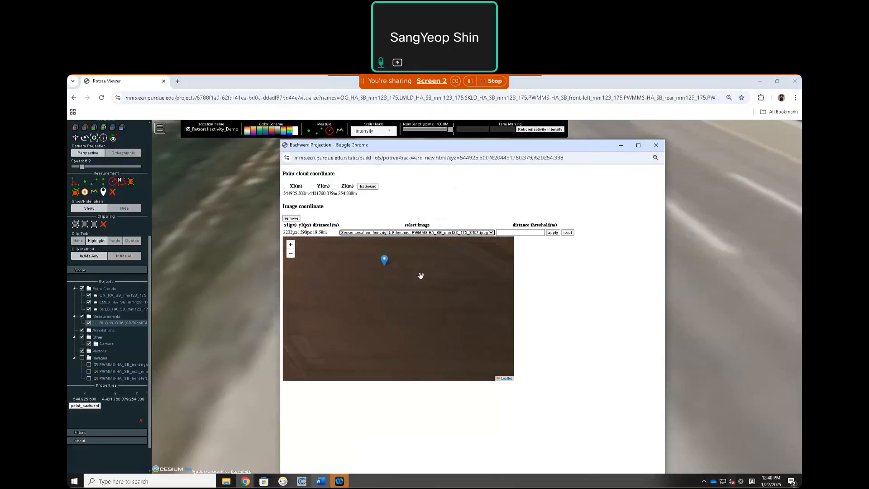
View the projected point on the front-left image PWMMS-HA_SB_mm123_175_3474.jpeg and on the rear image PWMMS-HA_SB_mm123_175_3483.jpeg
left_click(434, 233)
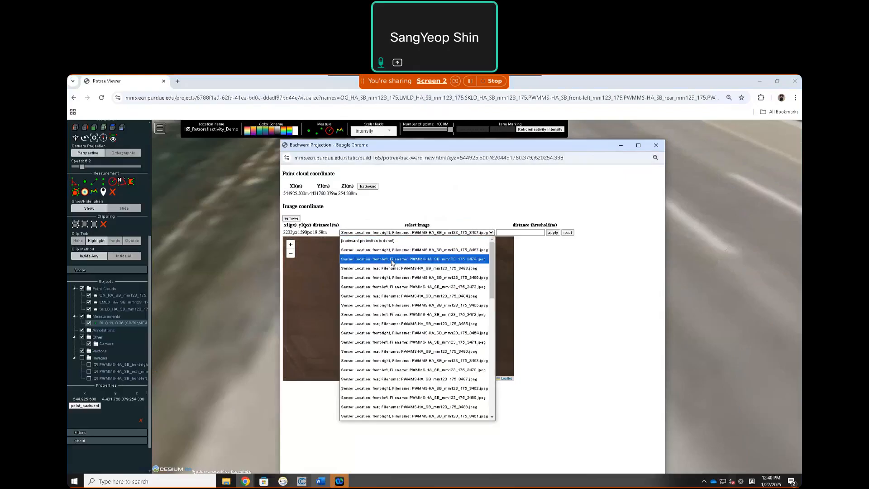
left_click(391, 261)
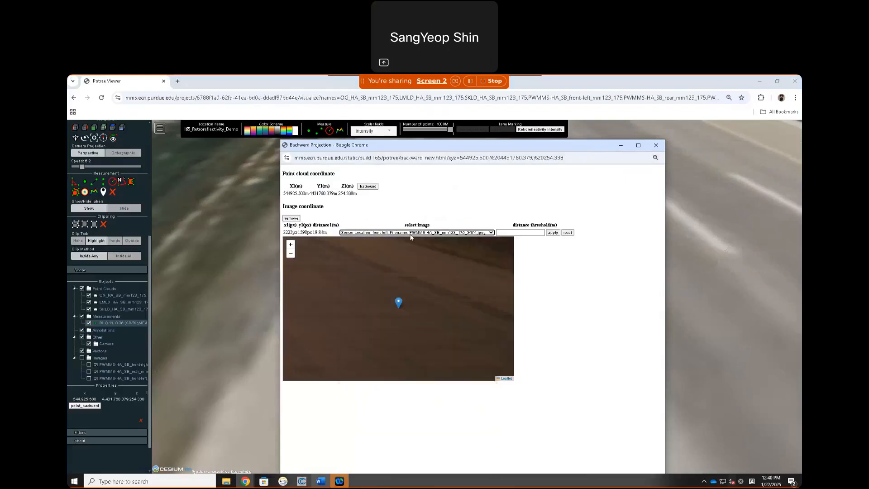
left_click(410, 233)
left_click(380, 269)
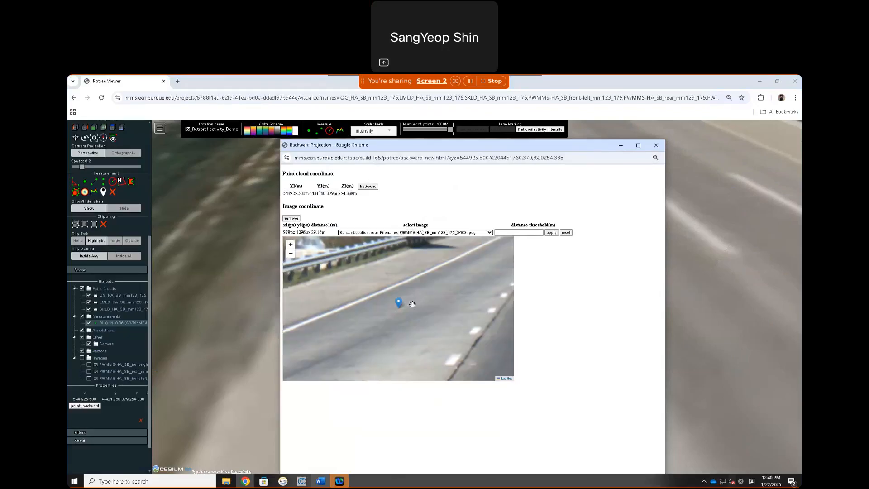
Examine the projected point and its surroundings on the rear image at different magnifications, and close the backward projection window
scroll(407, 308, "down", 2)
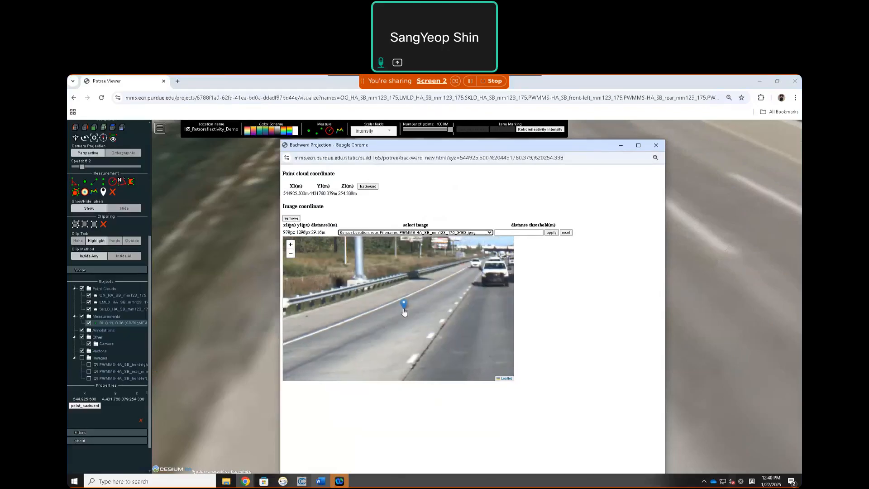
scroll(405, 311, "up", 3)
scroll(419, 325, "down", 1)
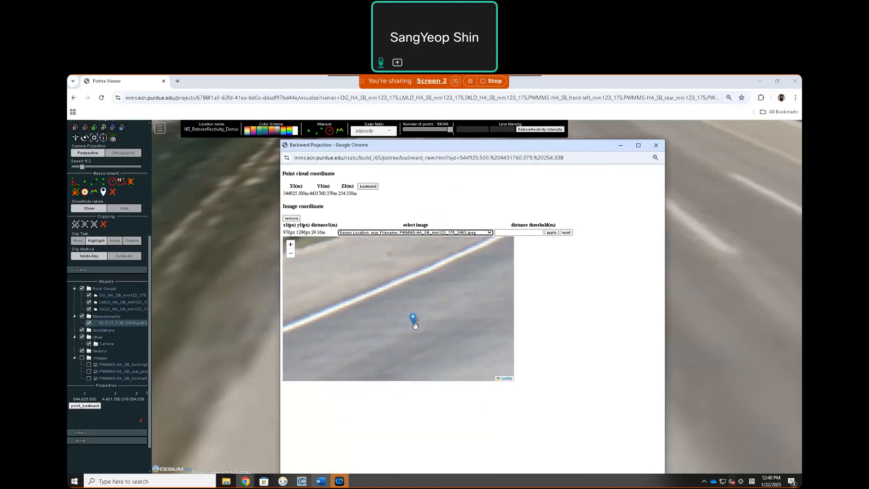
scroll(422, 329, "down", 1)
scroll(428, 317, "up", 1)
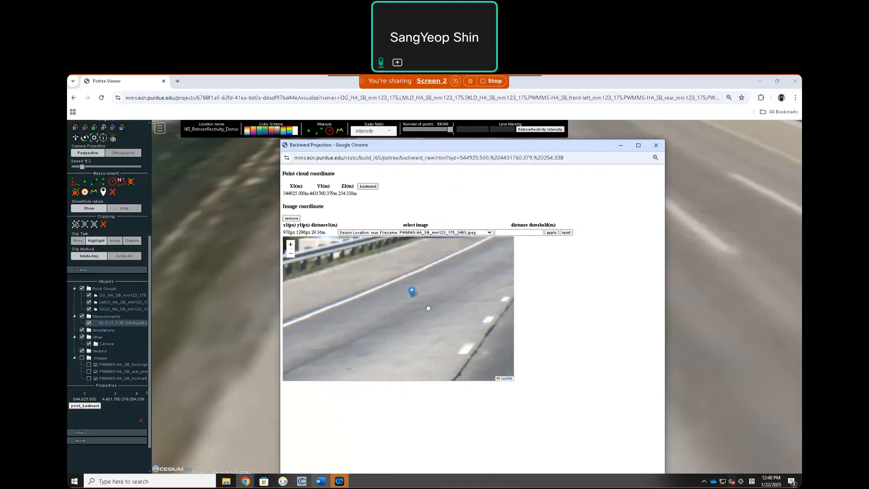
scroll(426, 305, "down", 1)
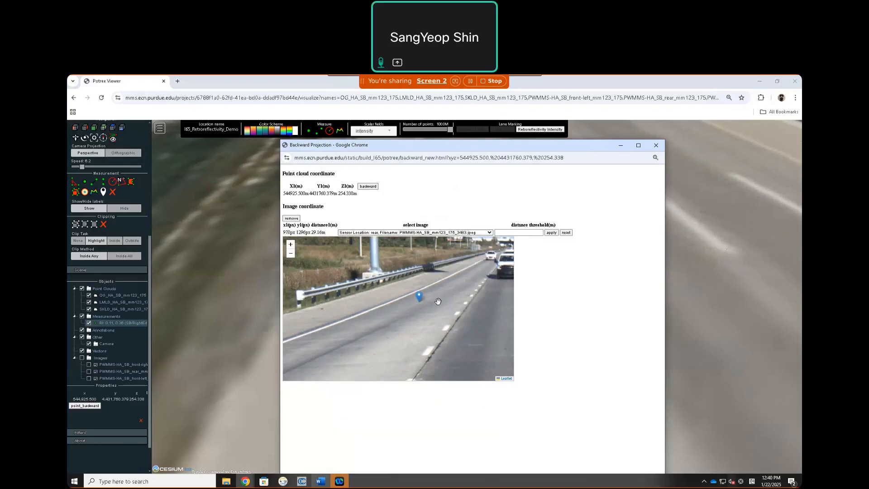
left_click(656, 145)
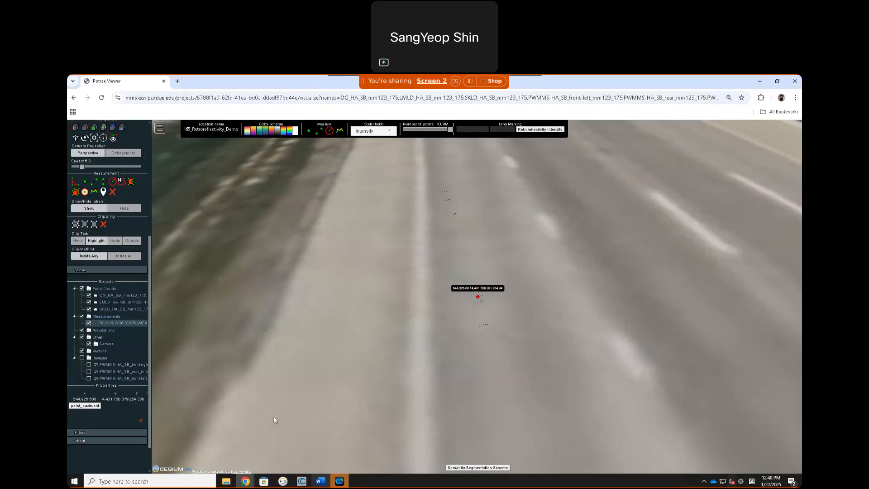
Reopen the Retroreflectivity Intensity plot, reset its axes, and pick the recessed paint point at intensity 0.507, retroreflectivity 0.022
mouse_move(246, 481)
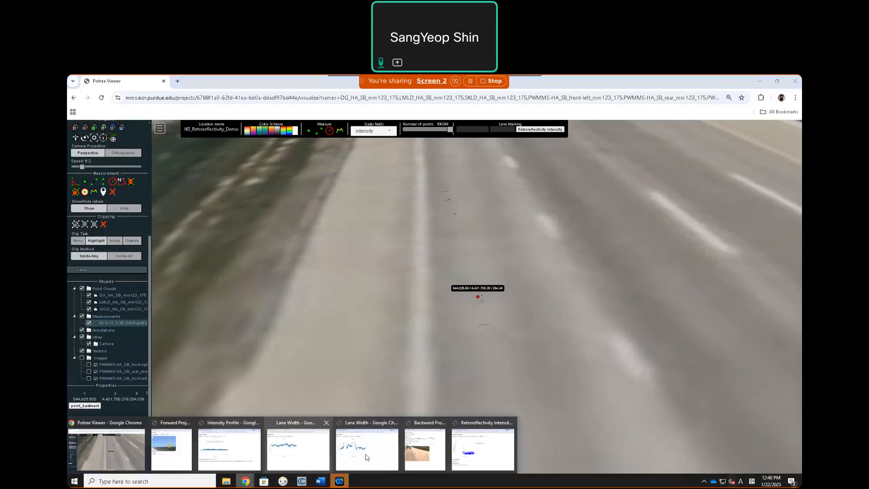
left_click(468, 454)
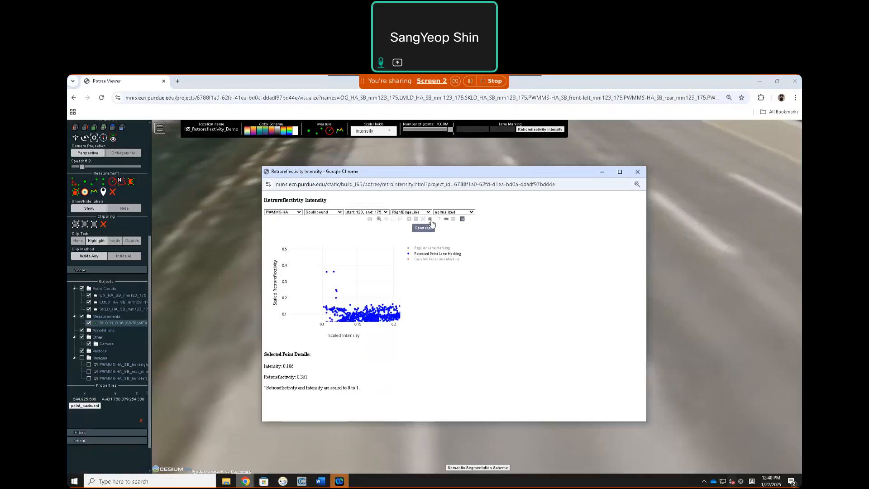
left_click(430, 219)
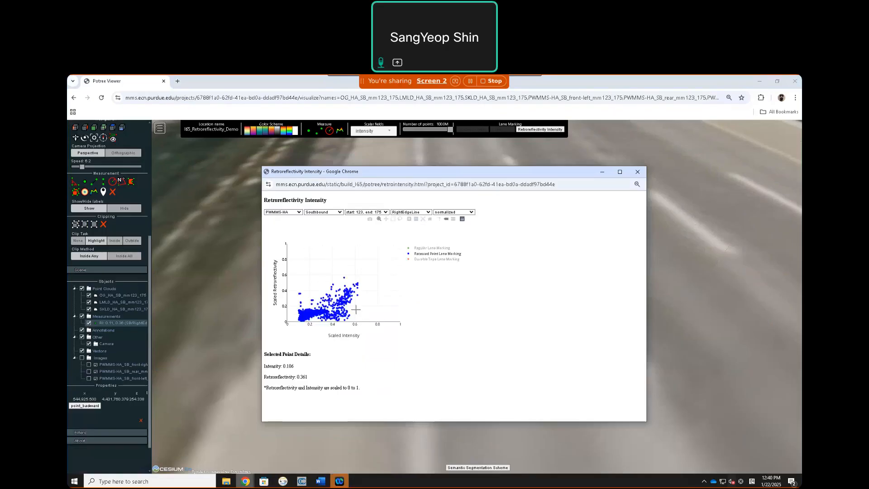
left_click_drag(327, 287, 360, 323)
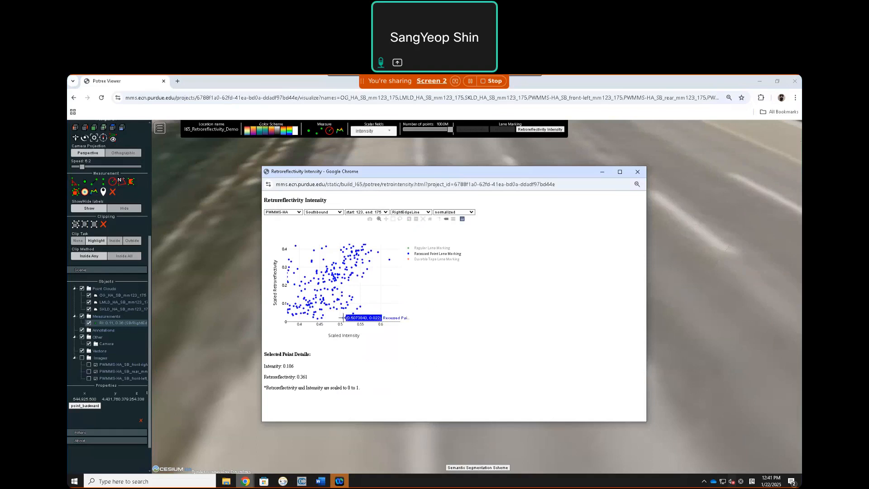
left_click(343, 318)
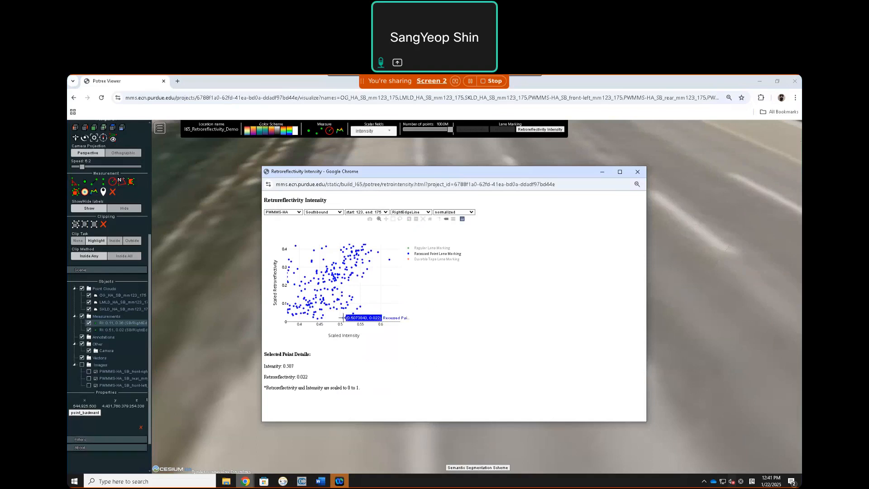
Minimize the plot window and zoom the 3D scene to the newly added RI point measurement
left_click(603, 175)
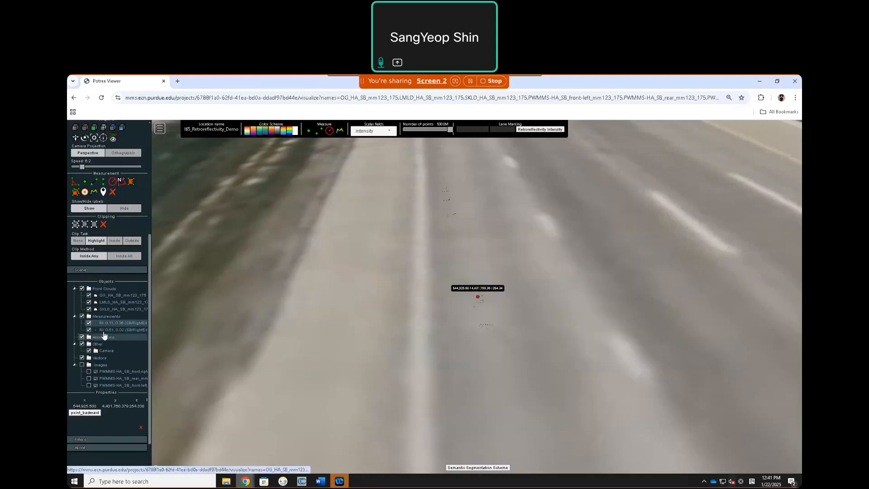
left_click(106, 330)
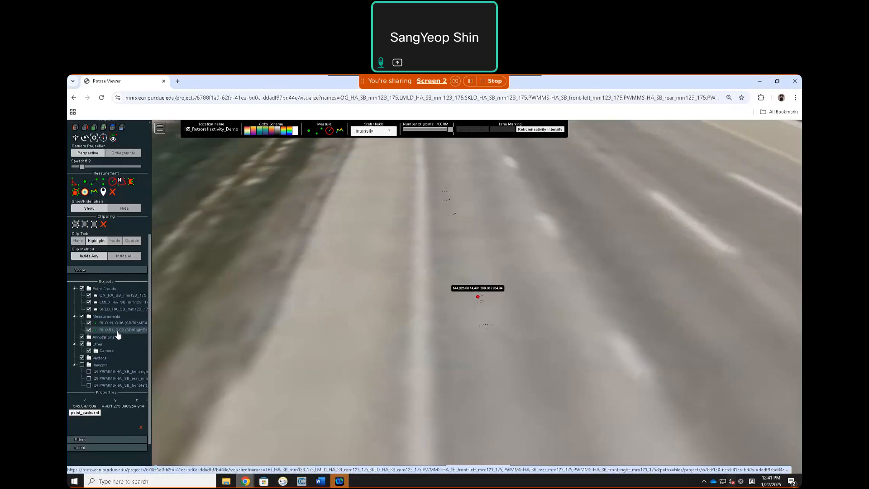
double_click(117, 334)
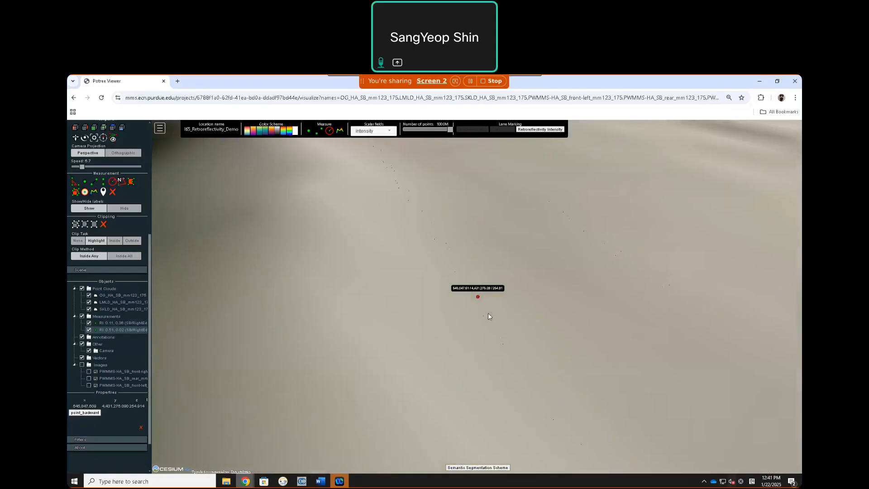
Run the backward projection for this point and view it on front-right image PWMMS-HA_SB_mm123_175_3510.jpeg and front-left image PWMMS-HA_SB_mm123_175_3517.jpeg
left_click(92, 413)
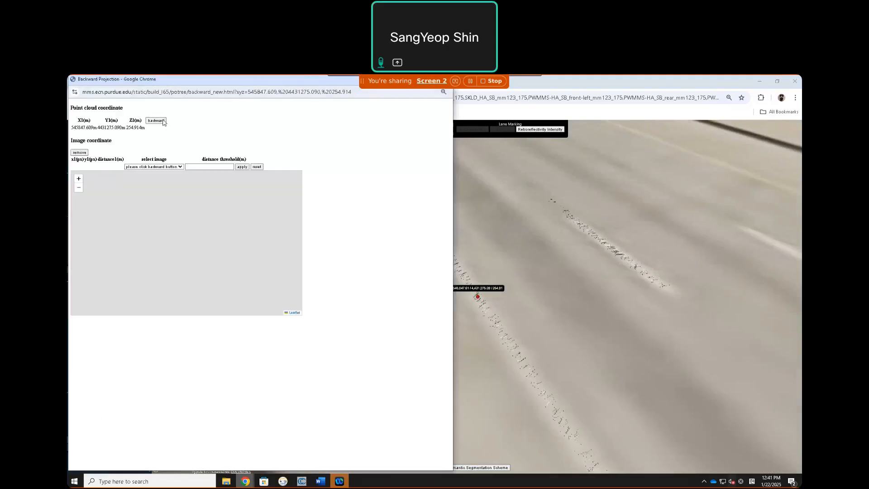
left_click(185, 168)
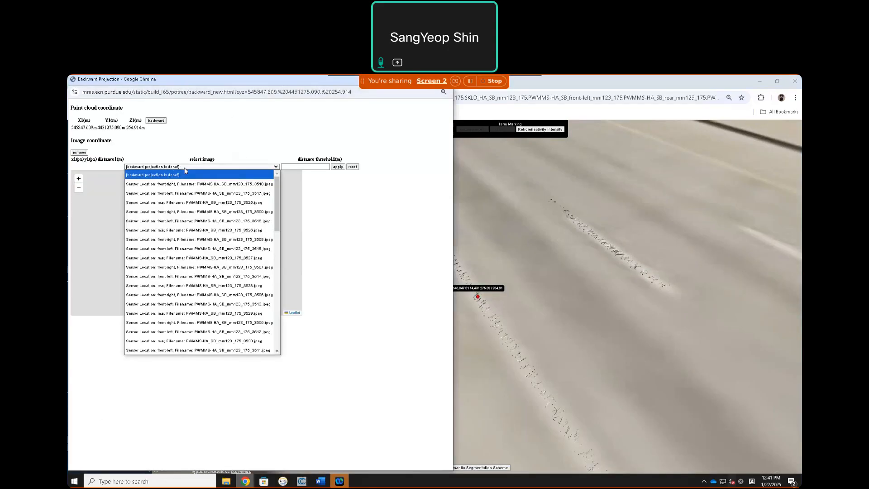
left_click(164, 184)
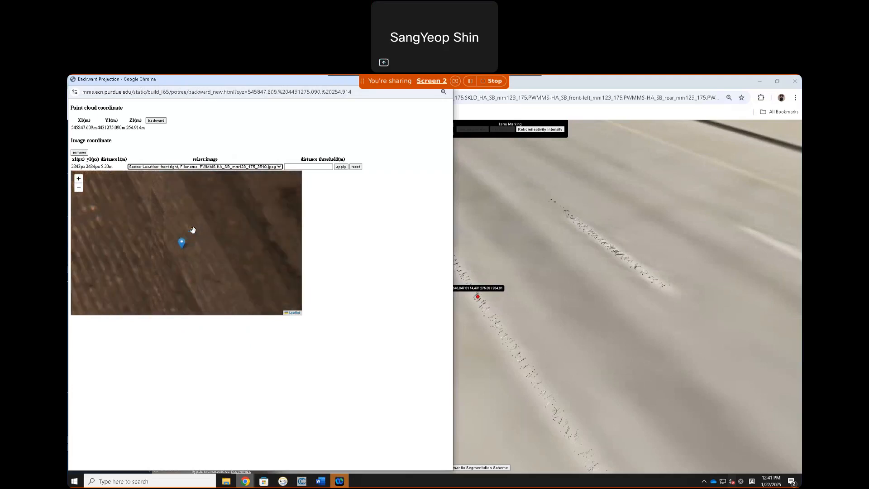
left_click(210, 169)
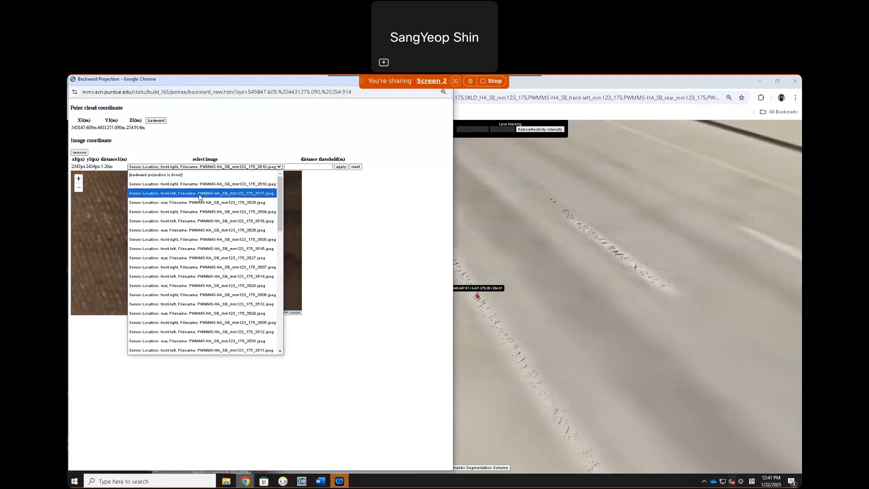
left_click(198, 200)
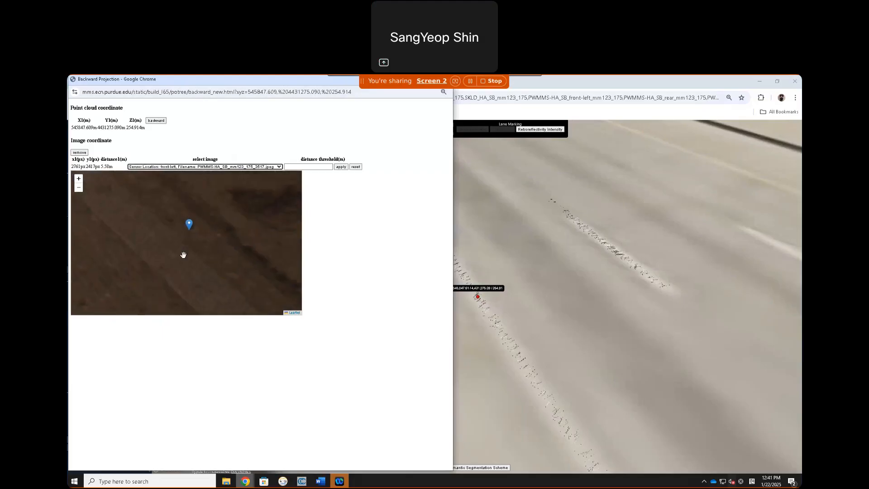
Examine the projected point on the rear image PWMMS-HA_SB_mm123_175_3525.jpeg, close the projection window, and inspect the surrounding lane markings in the 3D scene
left_click(221, 168)
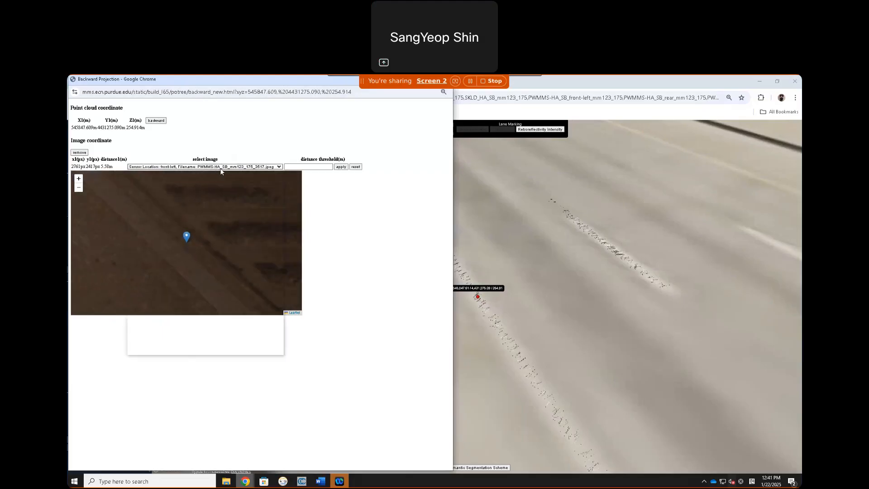
left_click(196, 202)
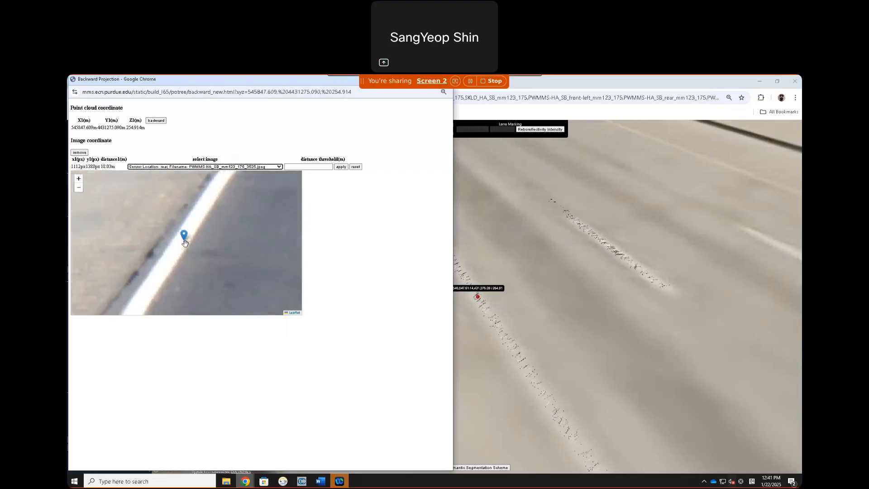
scroll(185, 243, "up", 3)
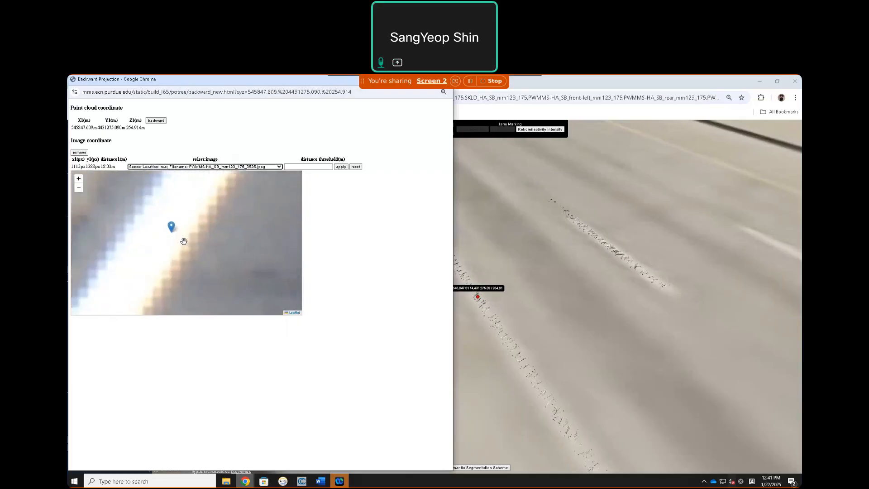
scroll(184, 240, "down", 2)
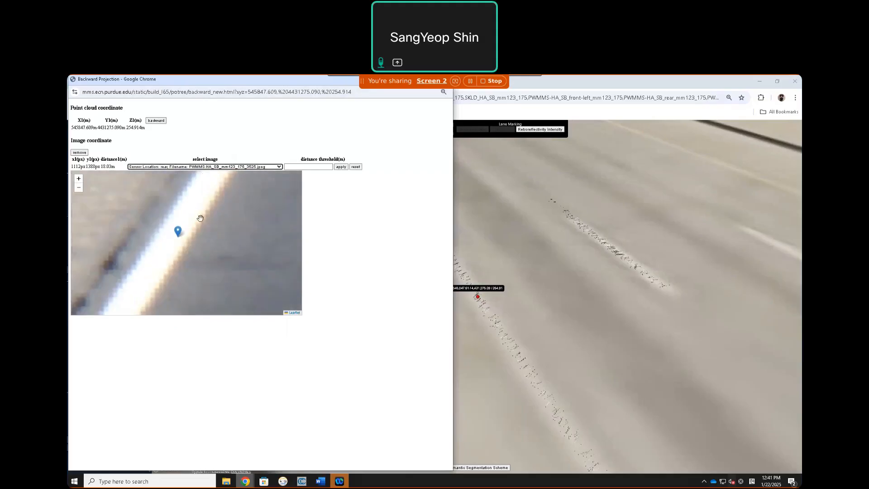
scroll(204, 213, "down", 2)
left_click_drag(243, 82, 374, 121)
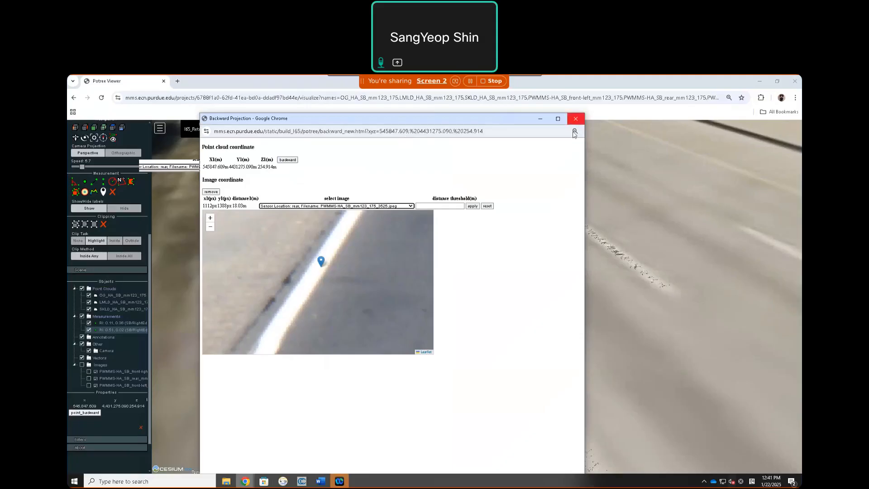
left_click(576, 118)
left_click_drag(518, 232, 522, 244)
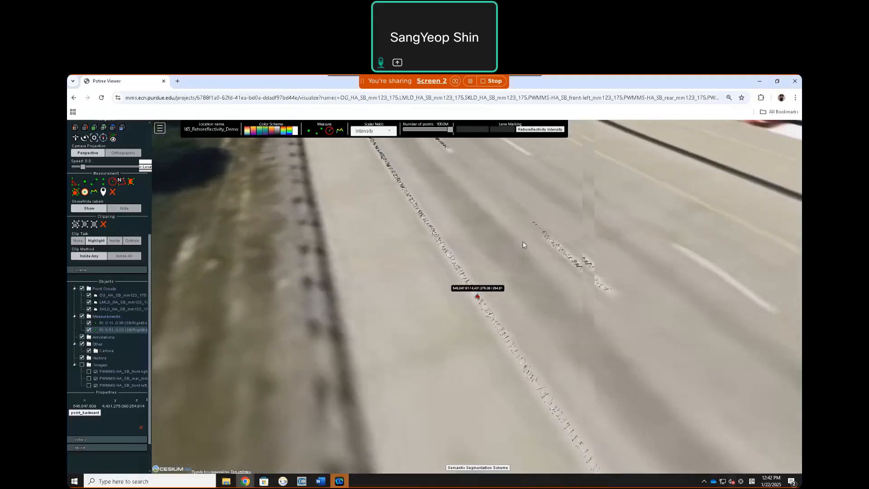